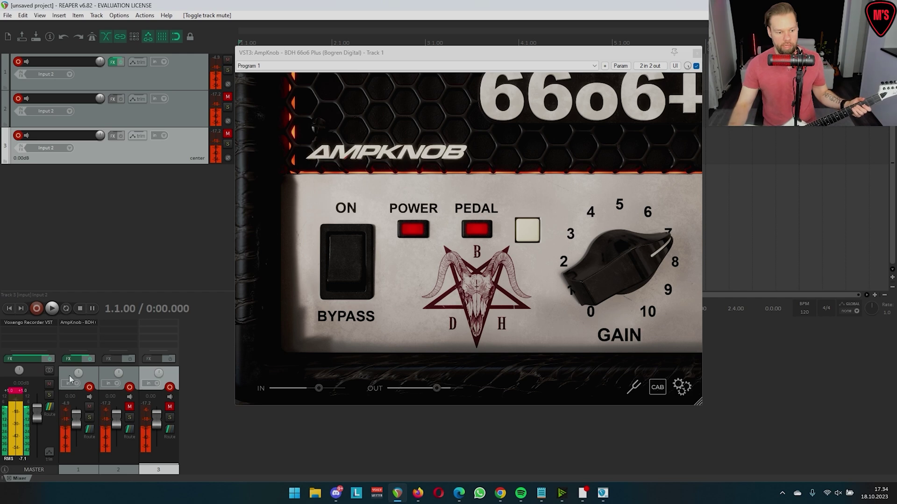
# Pan track 1 to 97% left and track 3 to 100% right, and add AmpKnob - BDH 66o6 Plus to tracks 2 and 3
pyautogui.moveTo(77, 374); pyautogui.dragTo(78, 405)
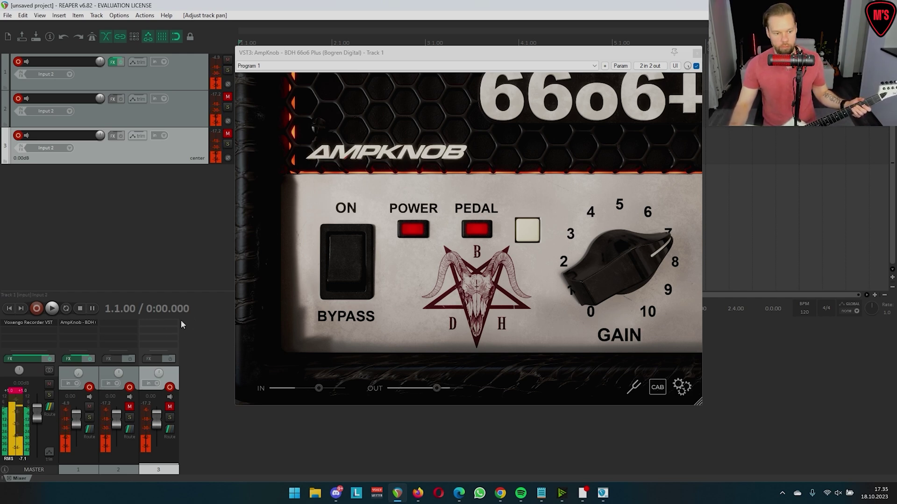
pyautogui.doubleClick(100, 342)
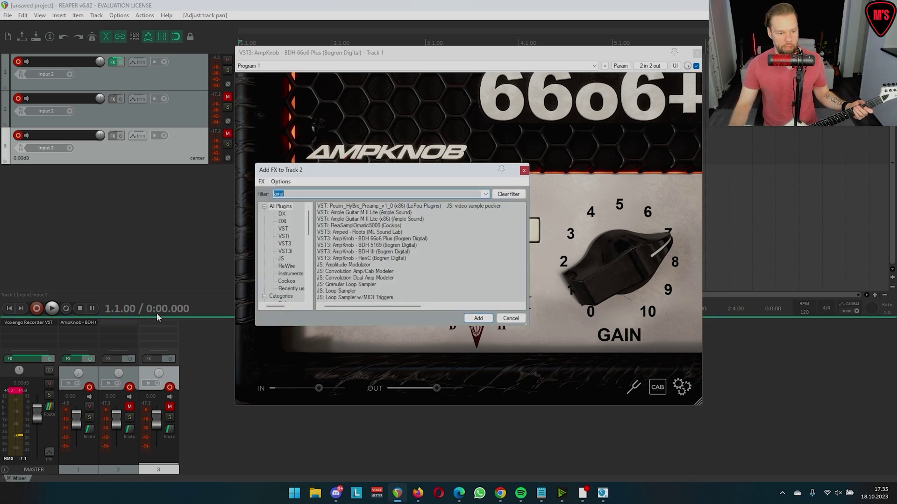
pyautogui.doubleClick(336, 239)
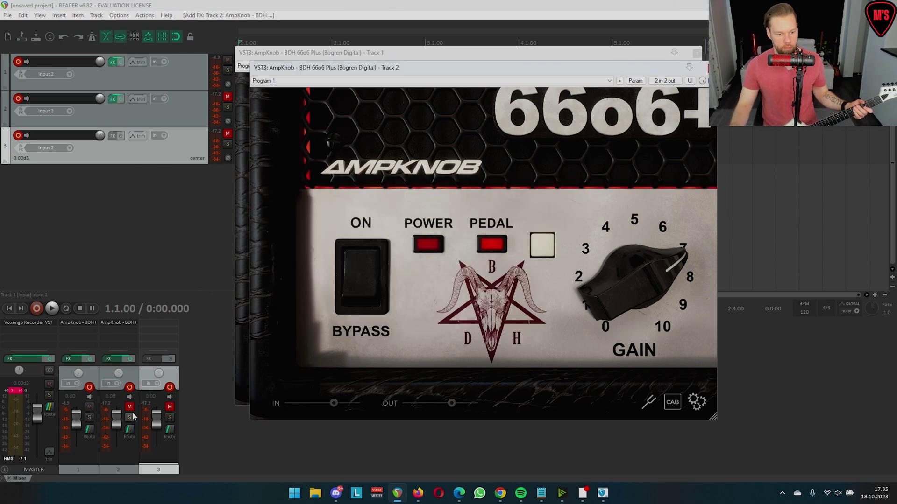
pyautogui.click(160, 322)
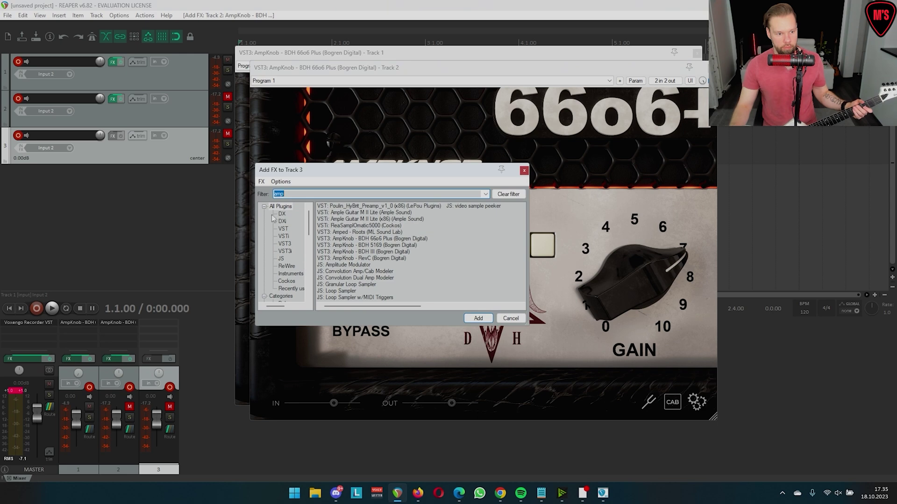
pyautogui.doubleClick(365, 239)
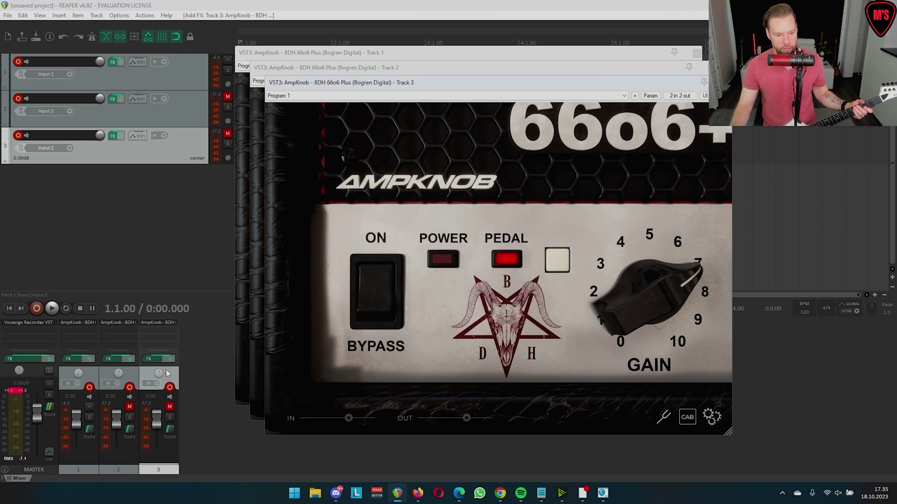
pyautogui.moveTo(159, 373); pyautogui.dragTo(159, 354)
# Unmute tracks 2 and 3 and lower the volume of track 2 to about -7 dB and the master to about -3.9 dB
pyautogui.click(130, 407)
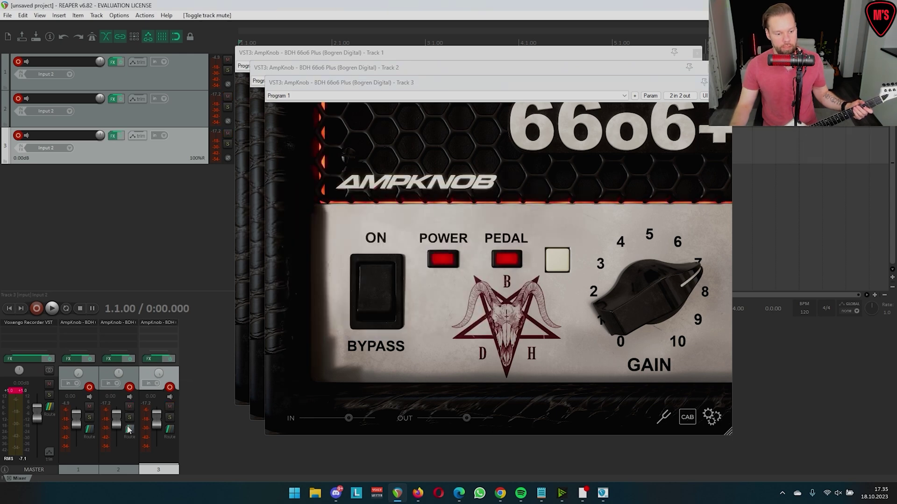
pyautogui.moveTo(119, 418); pyautogui.dragTo(118, 425)
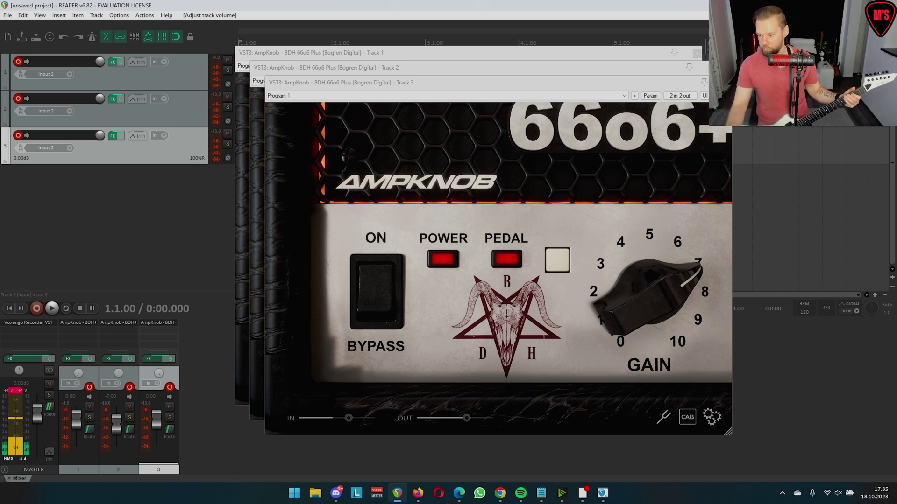
pyautogui.scroll(-4, 206, 420)
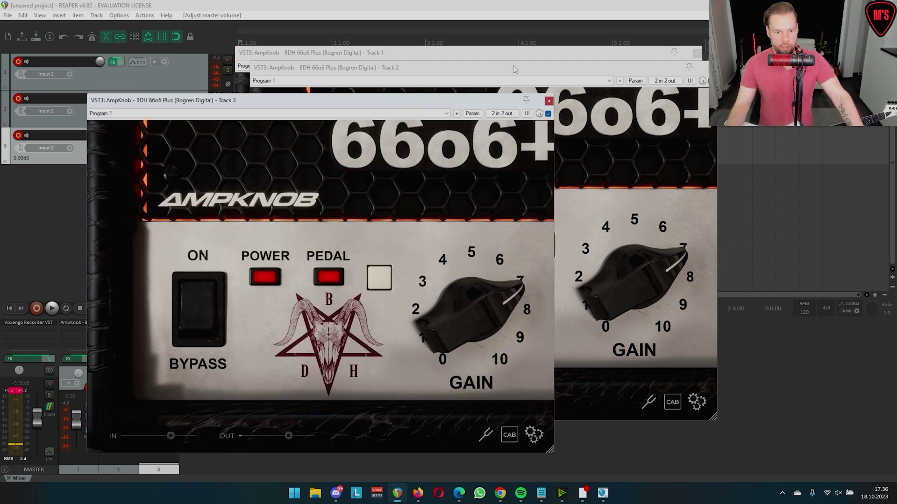
# Spread out the AmpKnob windows and try a lower gain between 3 and 4 on track 2's amp
pyautogui.moveTo(513, 66); pyautogui.dragTo(544, 93)
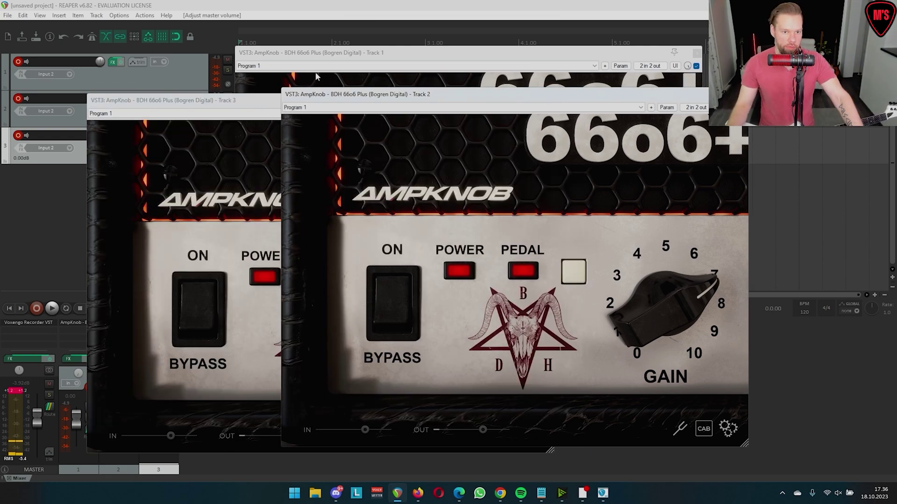
pyautogui.moveTo(634, 295); pyautogui.dragTo(663, 390)
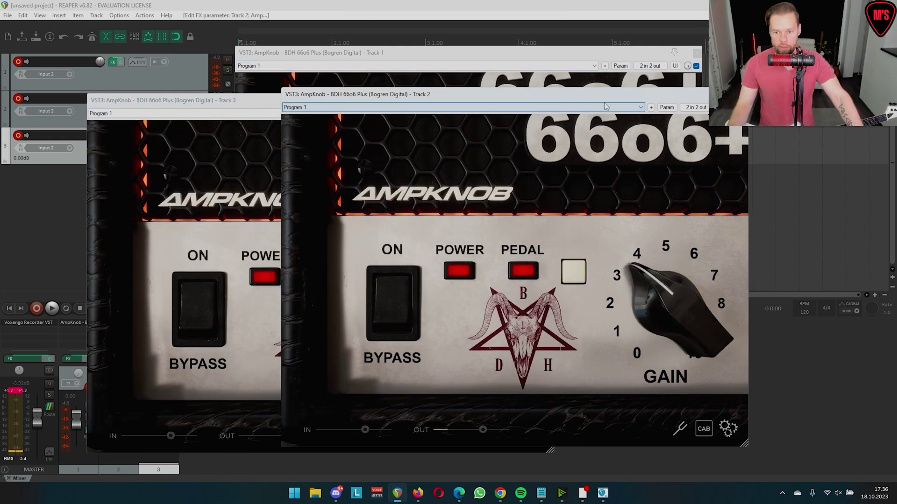
pyautogui.moveTo(606, 106); pyautogui.dragTo(563, 85)
pyautogui.moveTo(620, 267)
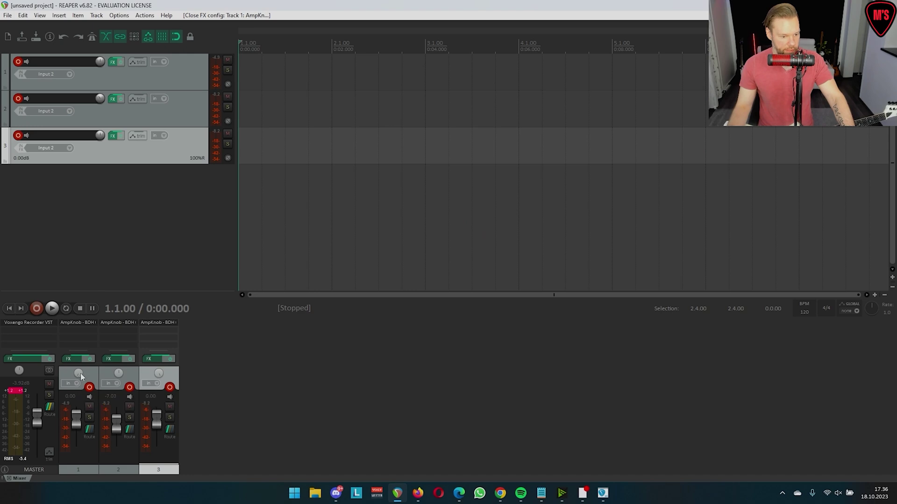
# Fine-tune track 1's left pan and toggle the mutes of tracks 1 and 2 on and off
pyautogui.moveTo(80, 375)
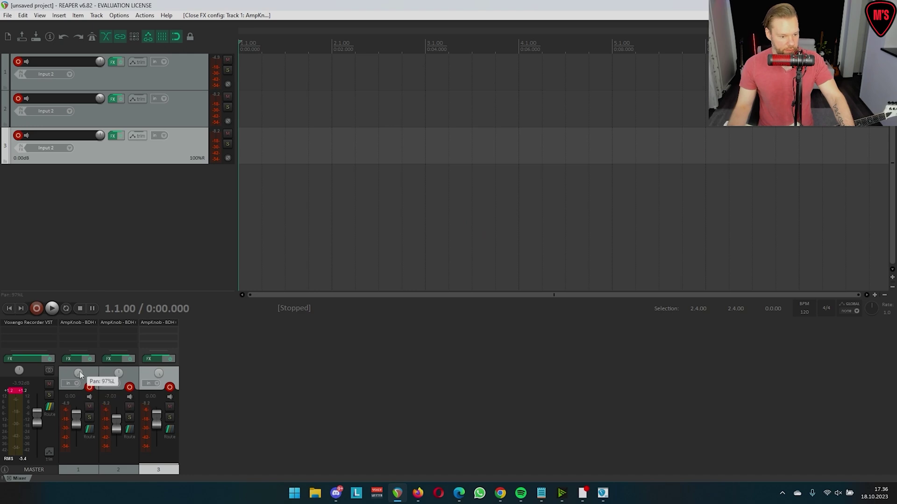
pyautogui.moveTo(80, 371); pyautogui.dragTo(79, 373)
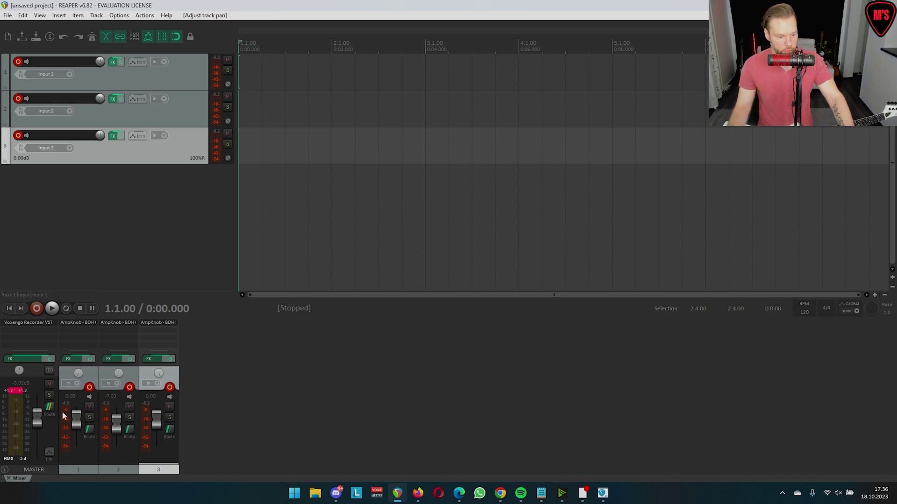
pyautogui.doubleClick(89, 408)
pyautogui.doubleClick(131, 408)
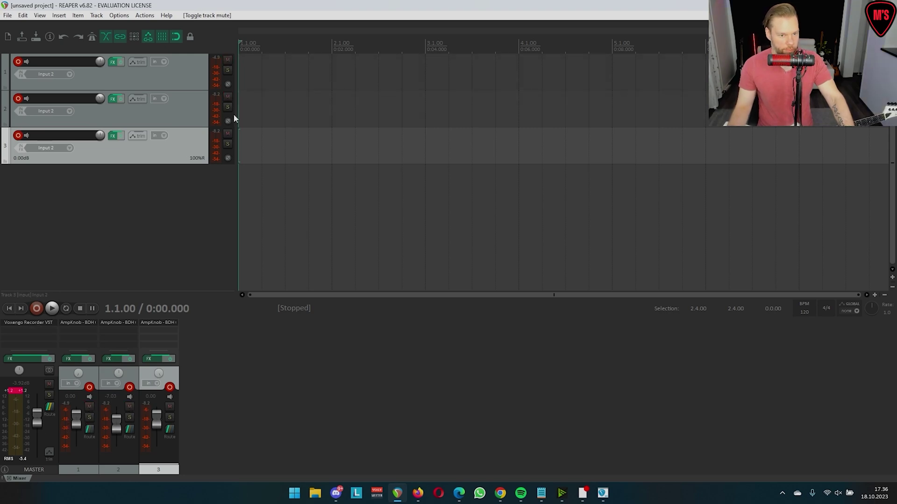
# Record a guitar take of about 52 seconds on the three armed tracks at once and stop the recording
pyautogui.scroll(-5, 275, 200)
pyautogui.click(36, 309)
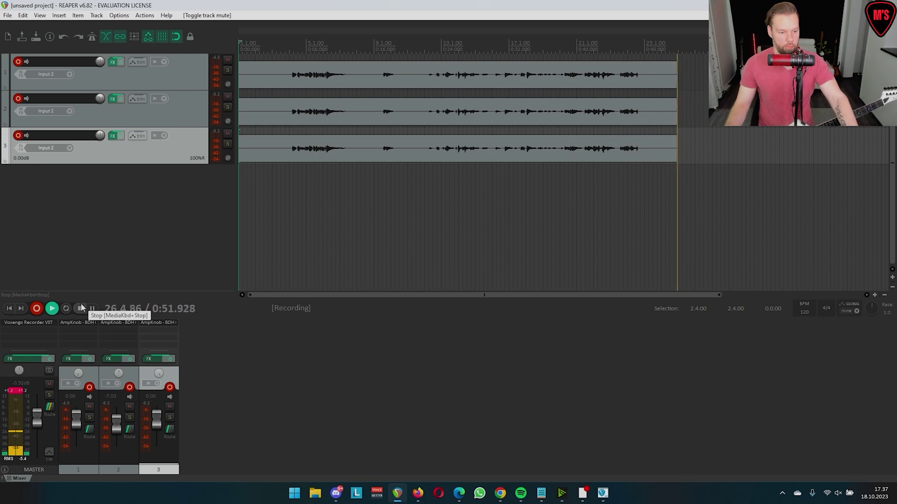
pyautogui.click(80, 308)
pyautogui.click(572, 174)
pyautogui.scroll(-3, 551, 205)
pyautogui.scroll(-1, 551, 205)
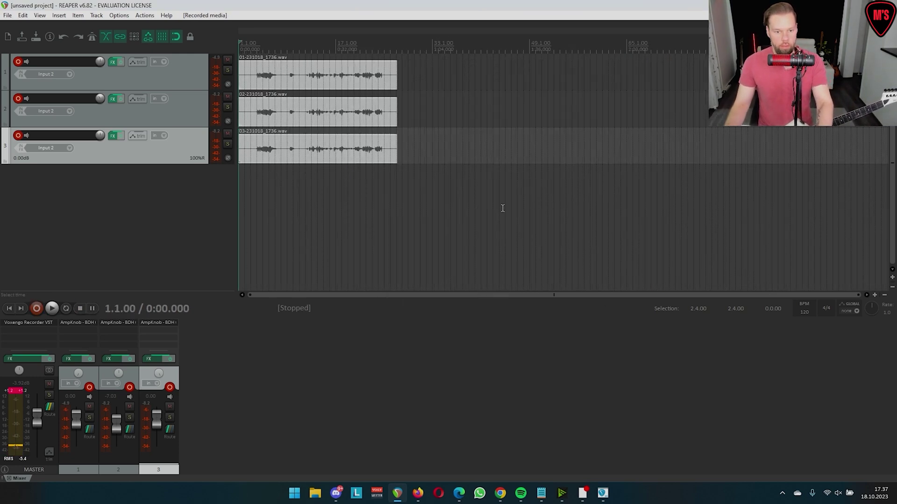
# Play back parts of the recorded take from 0:08, about 0:24 and 0:41, and stop playback
pyautogui.click(285, 187)
pyautogui.scroll(2, 370, 176)
pyautogui.click(333, 177)
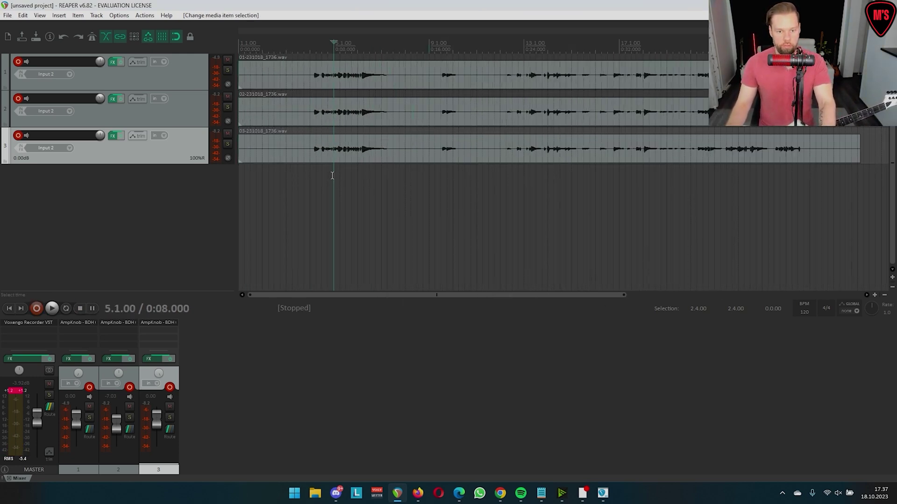
pyautogui.press('space')
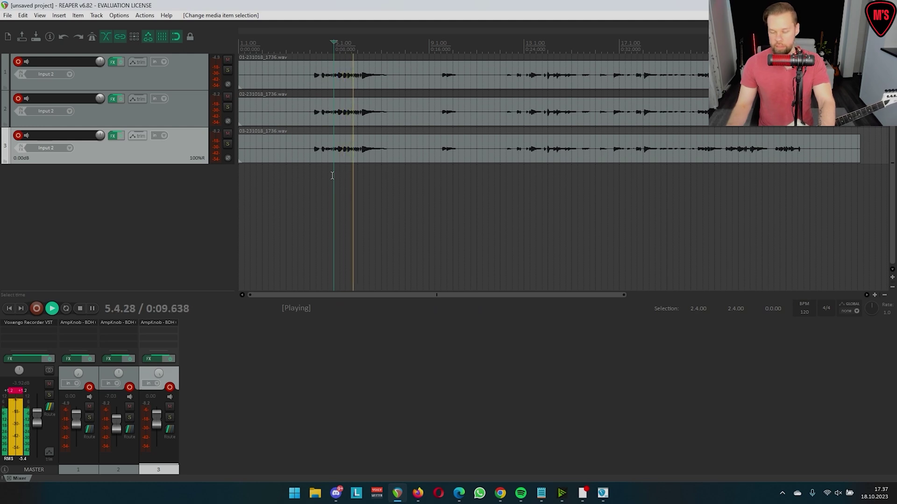
pyautogui.click(530, 173)
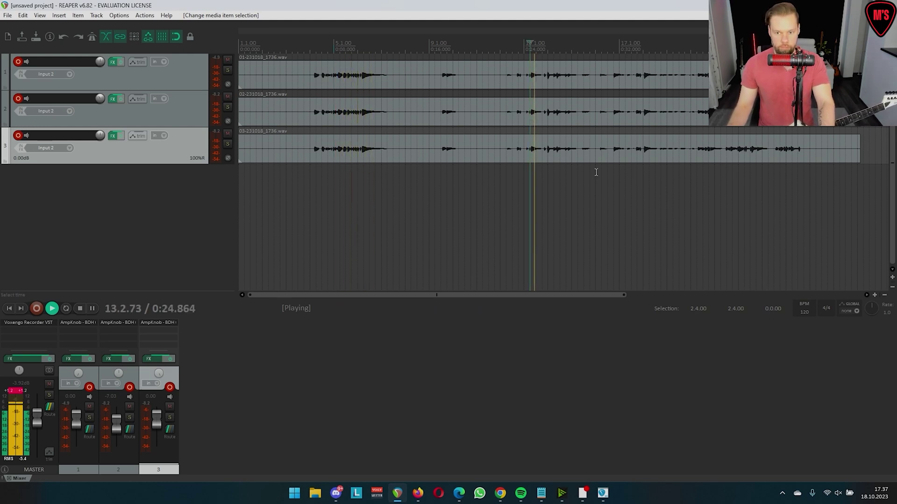
pyautogui.click(725, 182)
pyautogui.scroll(-3, 783, 187)
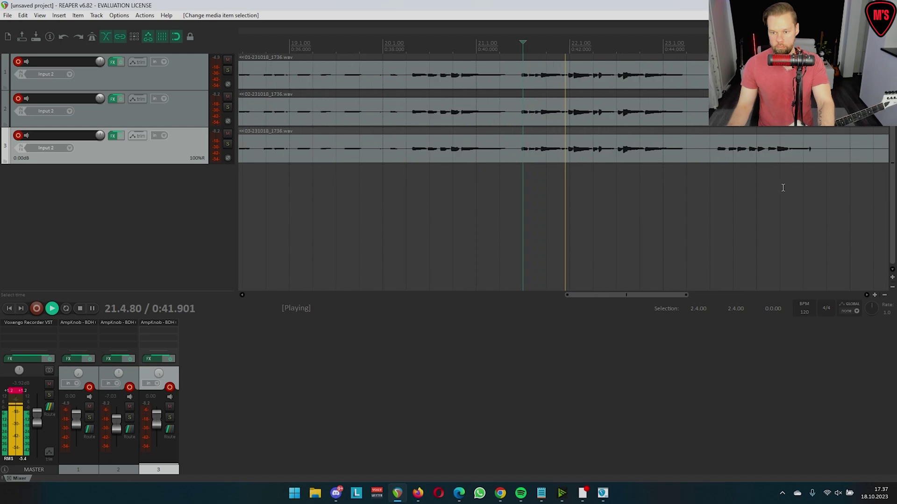
pyautogui.scroll(-2, 782, 188)
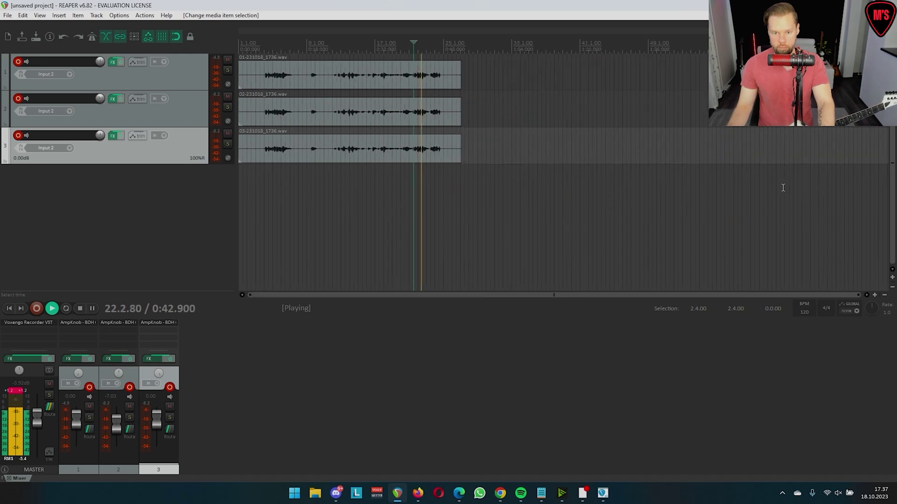
pyautogui.click(80, 308)
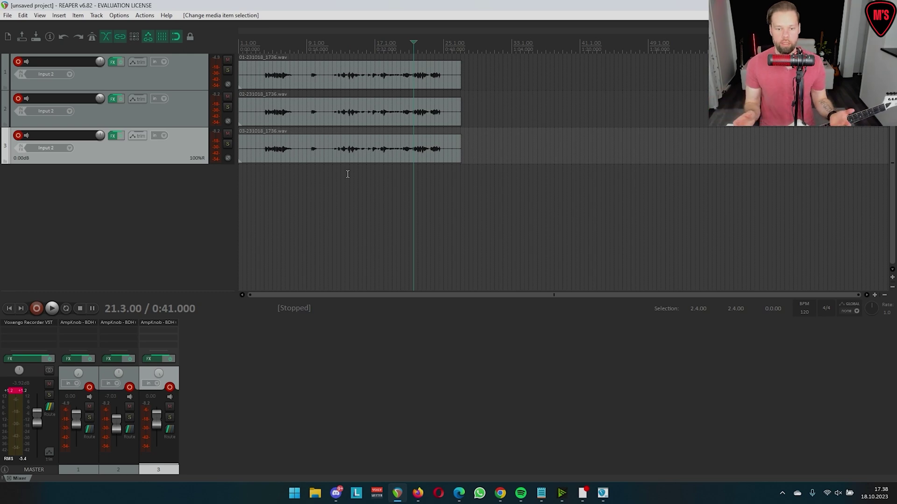
# Select the time range from 2.4.00 to 7.2.00 around the first riff and place the edit cursor at 5.1.00
pyautogui.scroll(-3, 358, 186)
pyautogui.scroll(1, 368, 193)
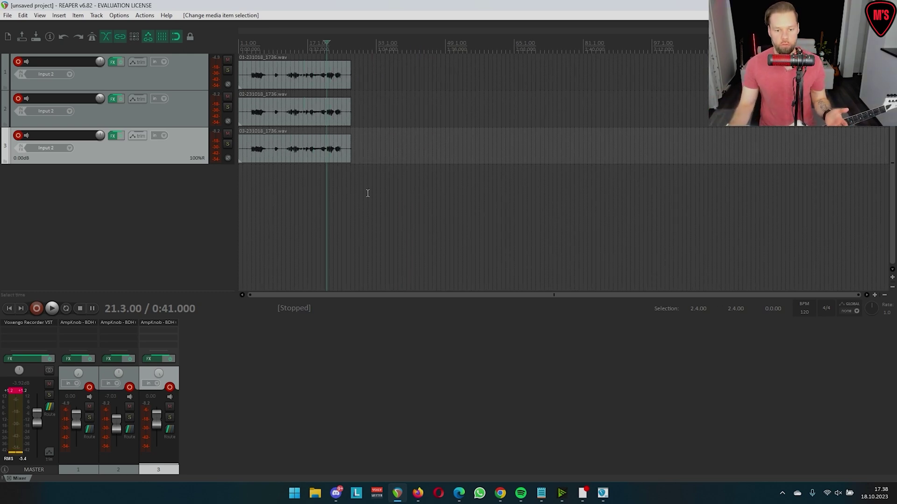
pyautogui.scroll(4, 392, 191)
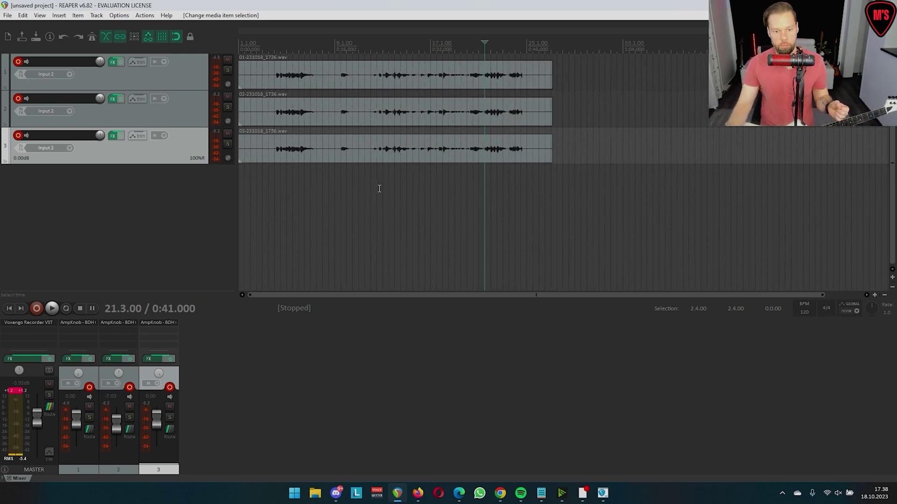
pyautogui.moveTo(267, 188); pyautogui.dragTo(345, 189)
pyautogui.click(306, 186)
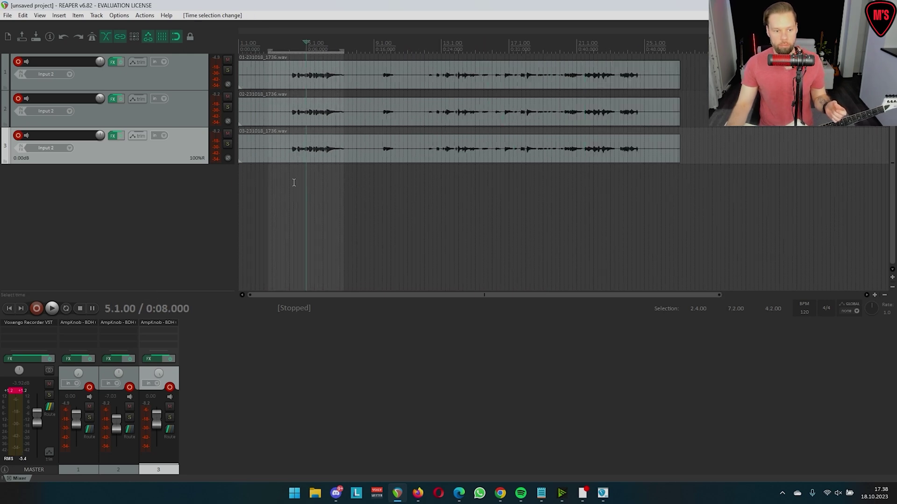
# Add an empty fourth track below the recorded tracks and select the recorded item on track 3
pyautogui.doubleClick(175, 183)
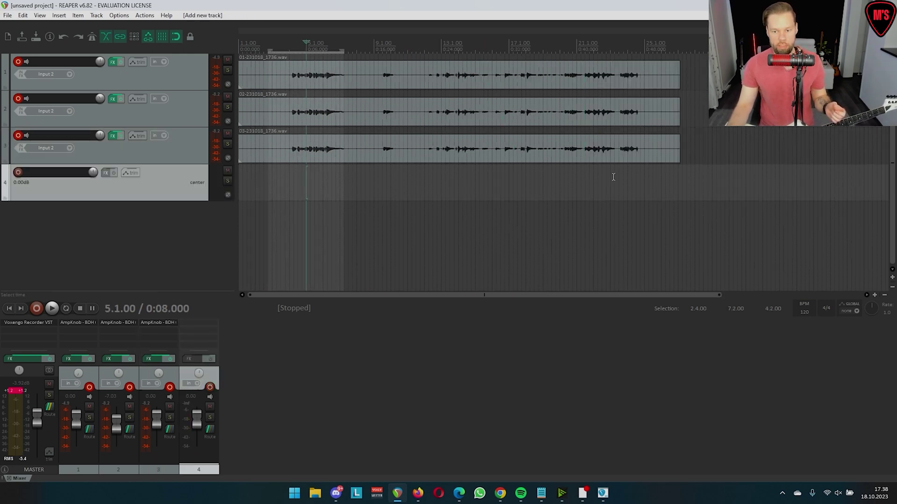
pyautogui.scroll(-2, 306, 89)
pyautogui.click(399, 138)
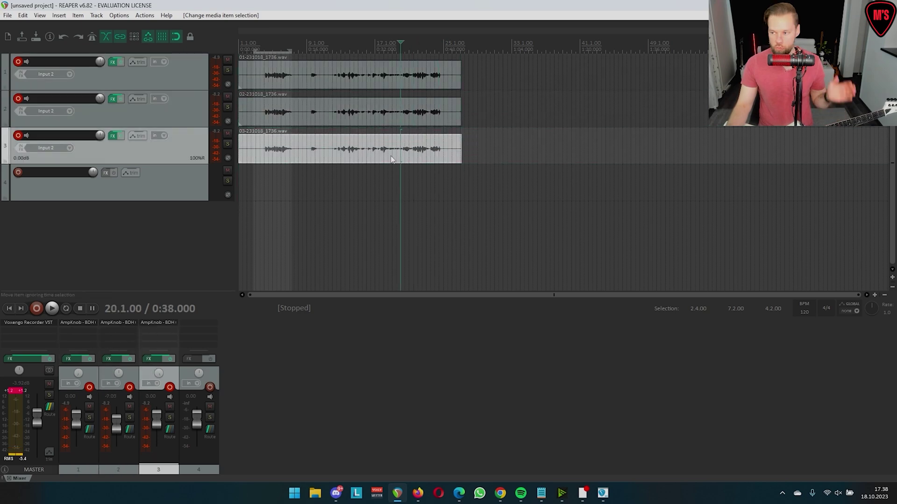
pyautogui.scroll(1, 403, 136)
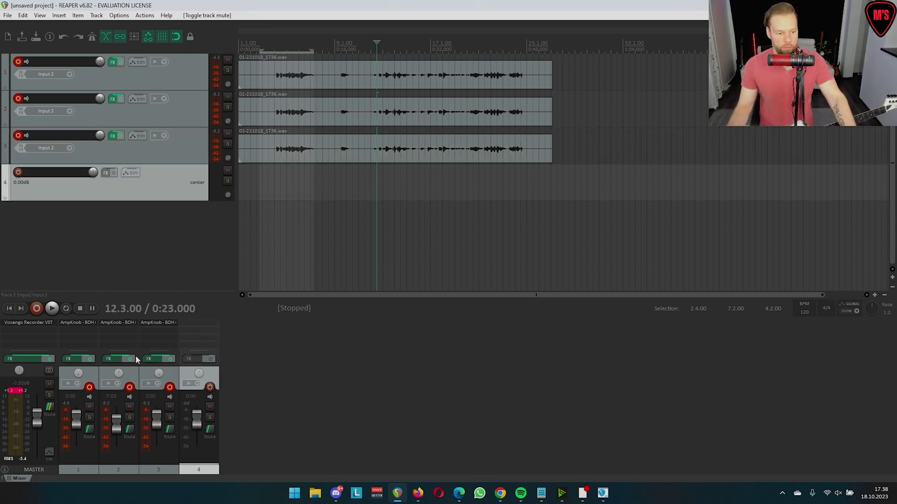
# Mute and unmute track 2 and track 1 in turn, and select track 2
pyautogui.click(228, 97)
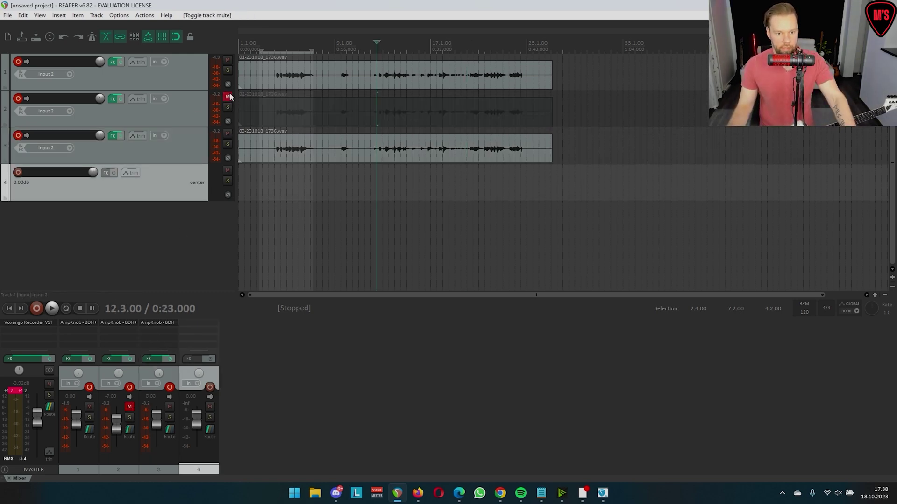
pyautogui.click(228, 97)
pyautogui.click(228, 60)
pyautogui.click(227, 59)
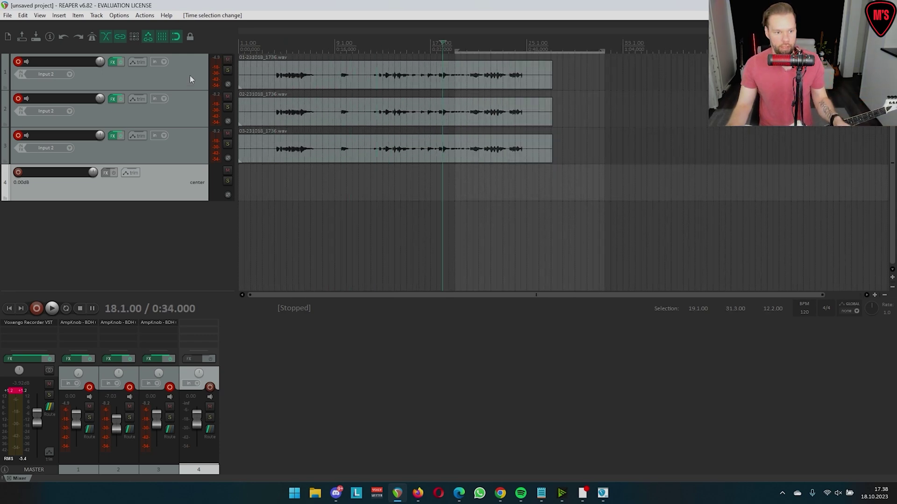
pyautogui.click(190, 75)
pyautogui.click(184, 105)
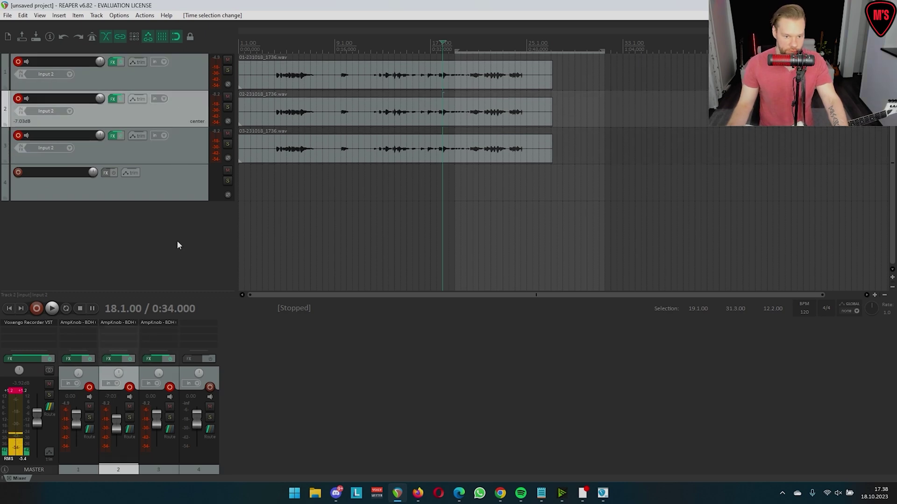
pyautogui.click(280, 176)
pyautogui.scroll(-2, 373, 173)
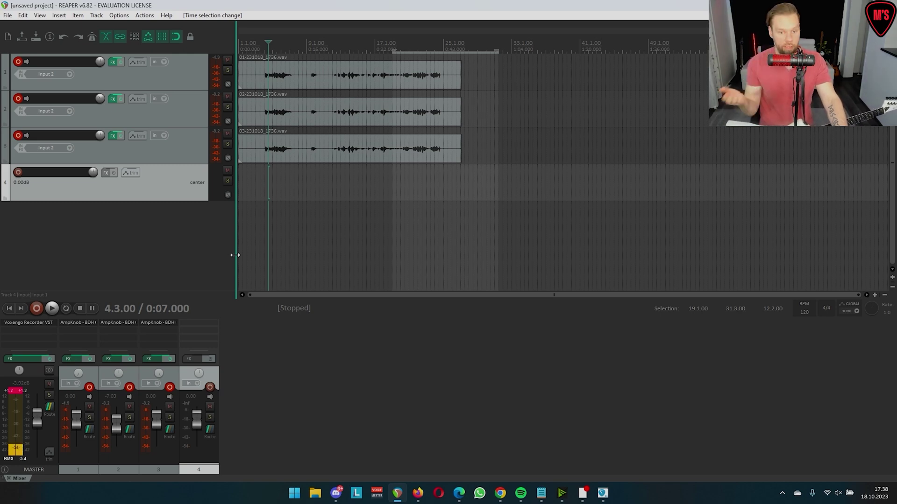
pyautogui.scroll(-4, 428, 240)
pyautogui.scroll(7, 390, 218)
pyautogui.scroll(-3, 453, 205)
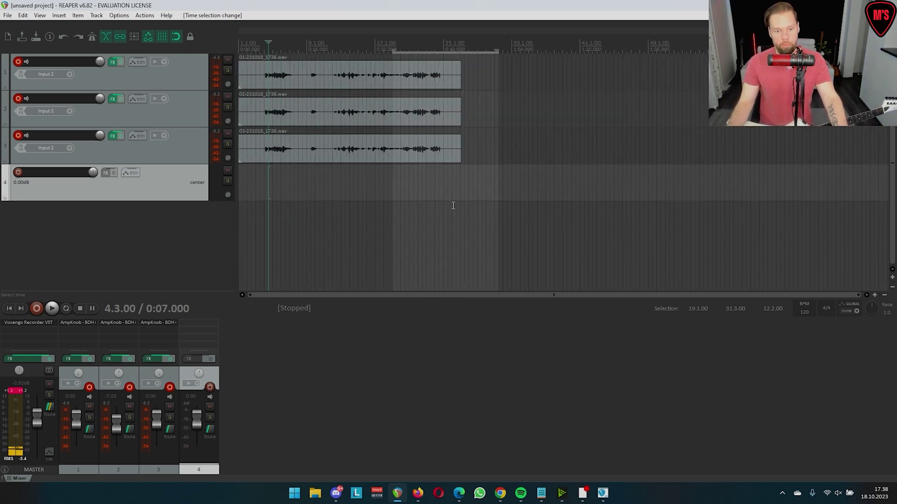
pyautogui.click(413, 174)
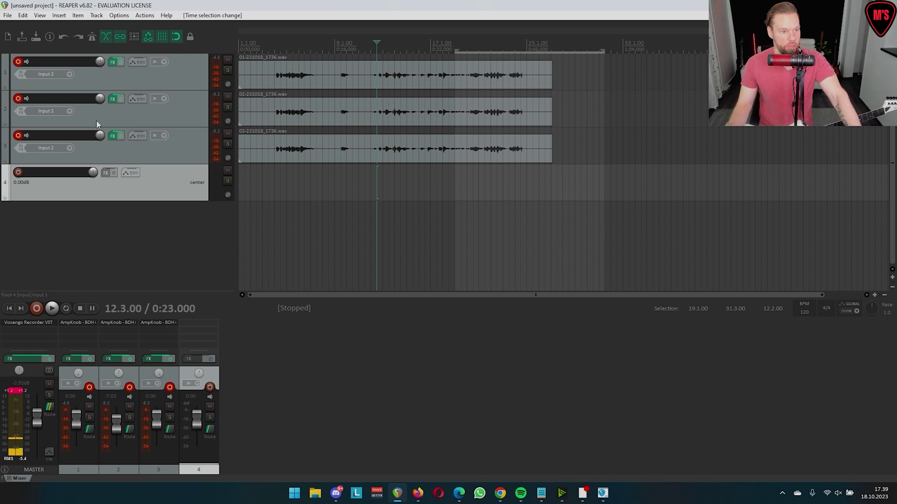
pyautogui.click(7, 15)
pyautogui.click(59, 15)
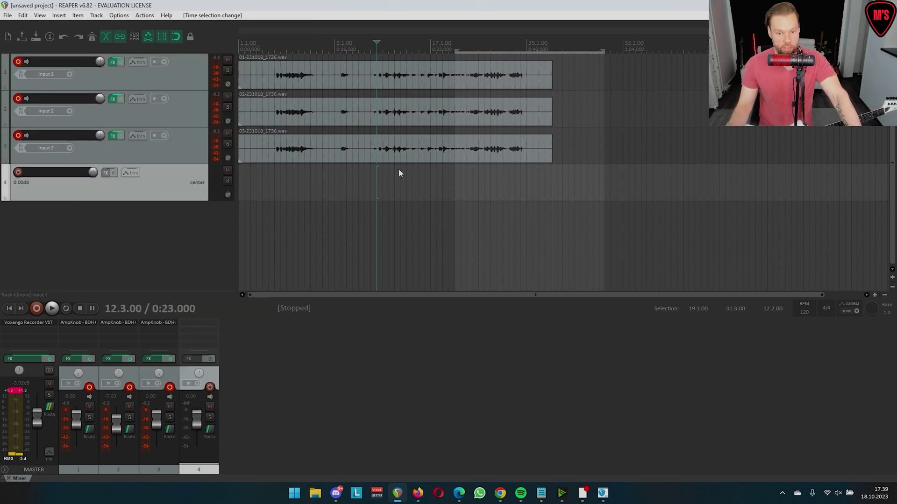
# Place the edit cursor at 16.1.00 in the empty lane of track 4
pyautogui.click(417, 178)
pyautogui.scroll(-4, 467, 175)
pyautogui.scroll(5, 472, 149)
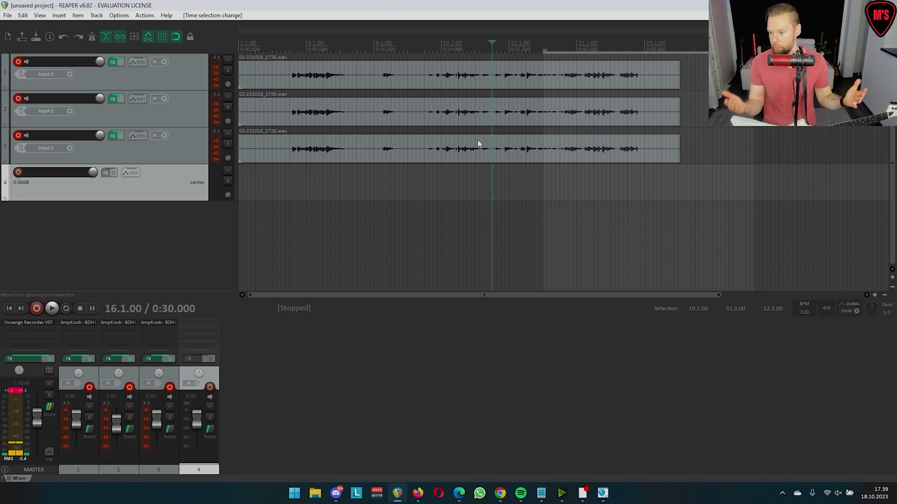
# Add the Archetype Gojira (Neural DSP) amp plugin to track 4
pyautogui.doubleClick(203, 327)
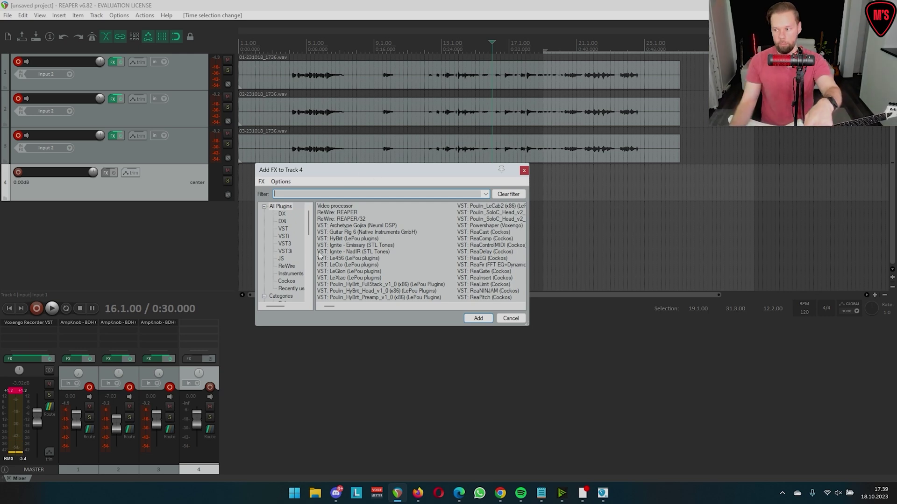
pyautogui.click(356, 240)
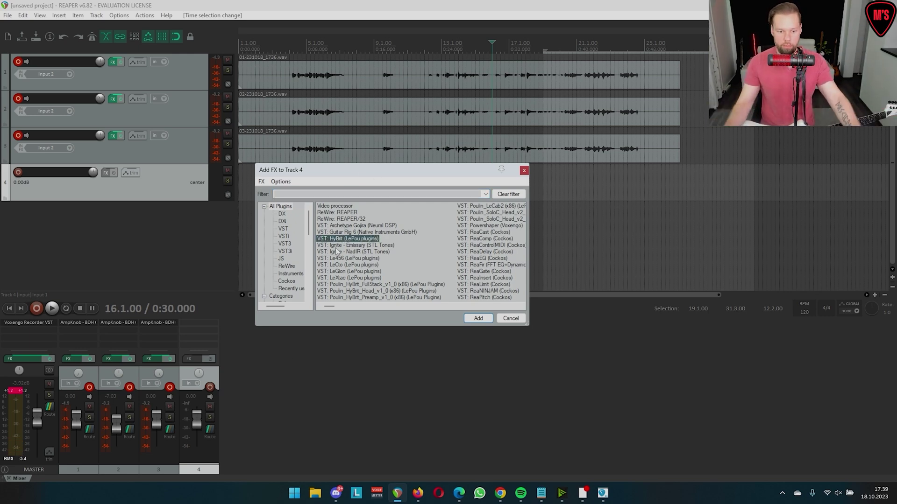
pyautogui.moveTo(366, 175); pyautogui.dragTo(371, 186)
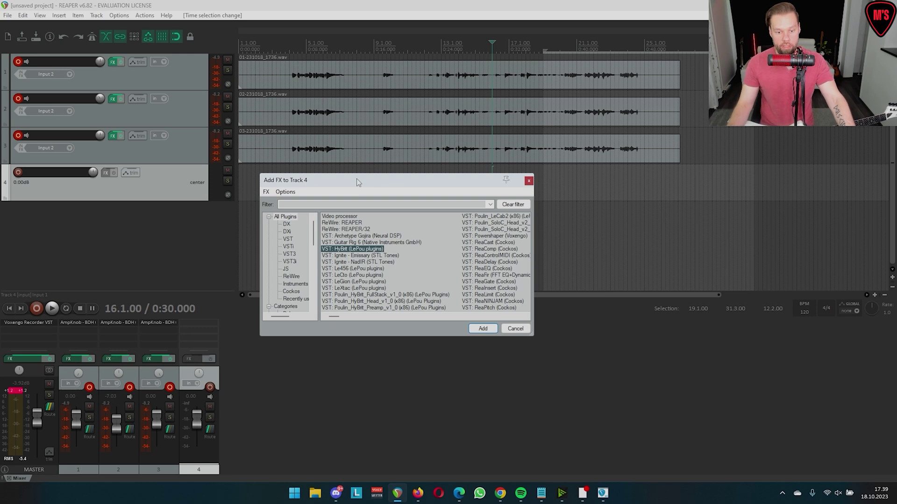
pyautogui.click(370, 237)
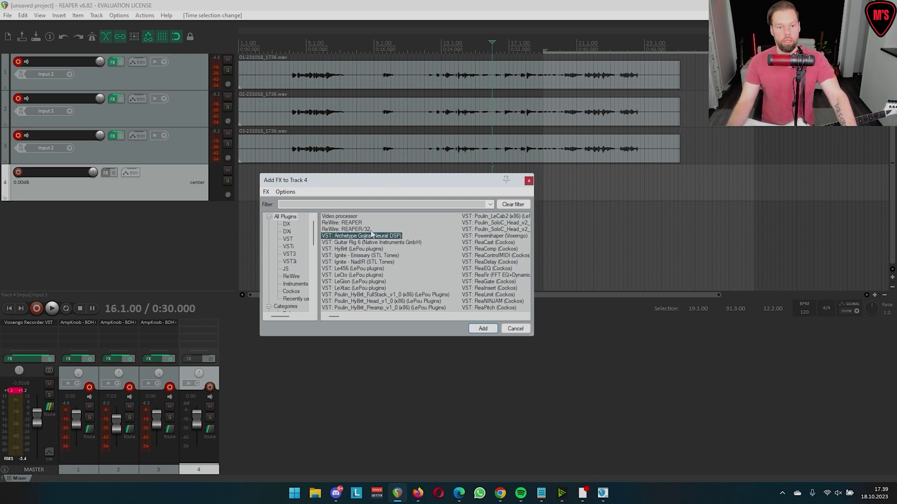
pyautogui.doubleClick(372, 235)
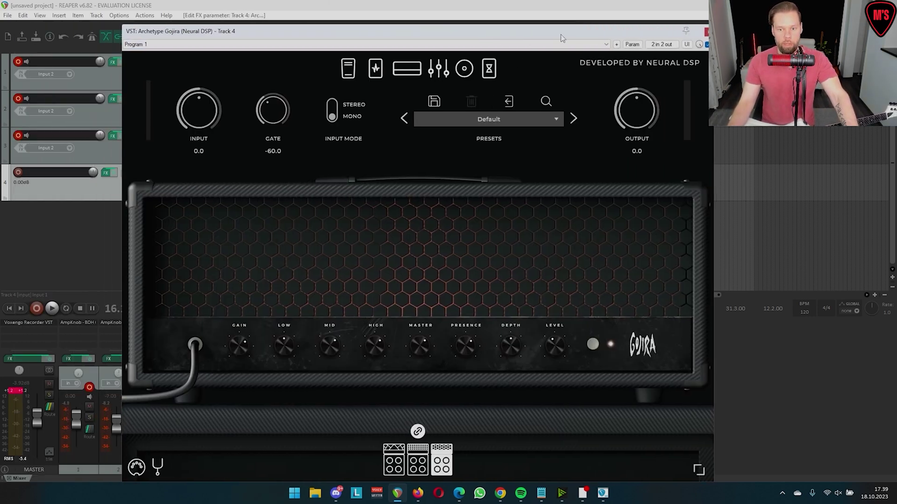
# Check the mono input options of track 3 and reposition the Archetype Gojira window
pyautogui.click(69, 148)
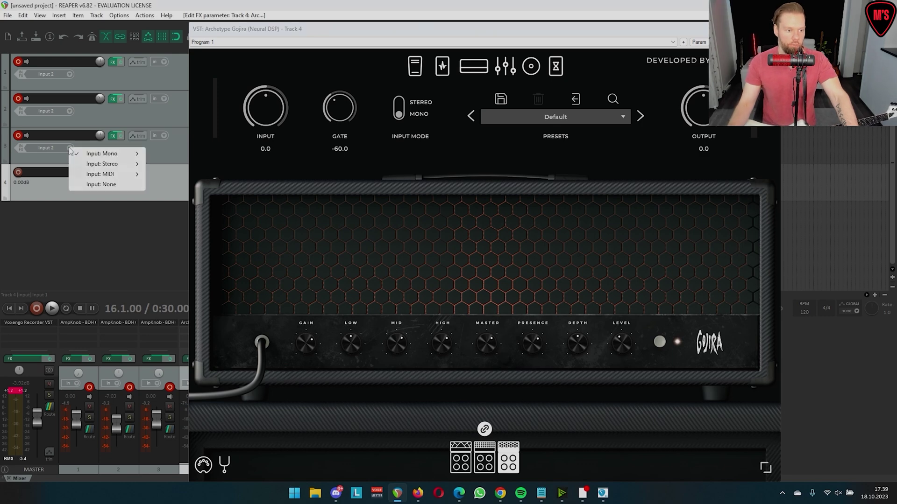
pyautogui.moveTo(99, 159)
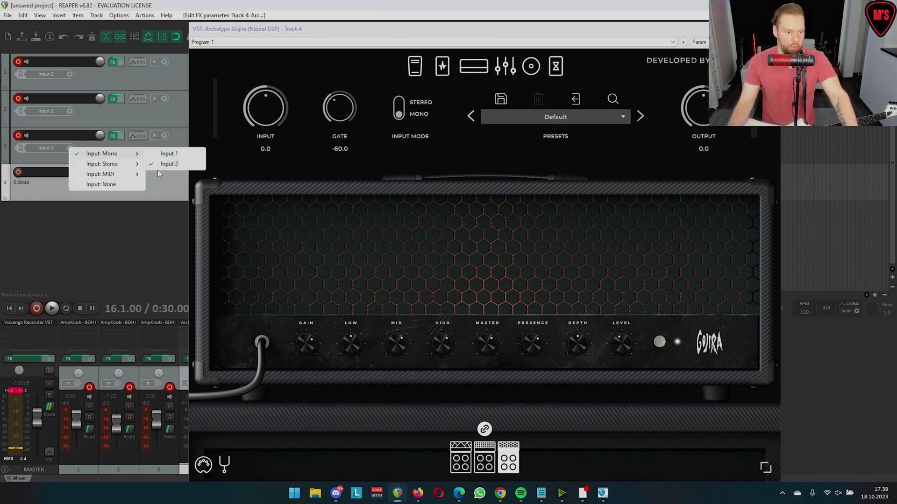
pyautogui.click(404, 29)
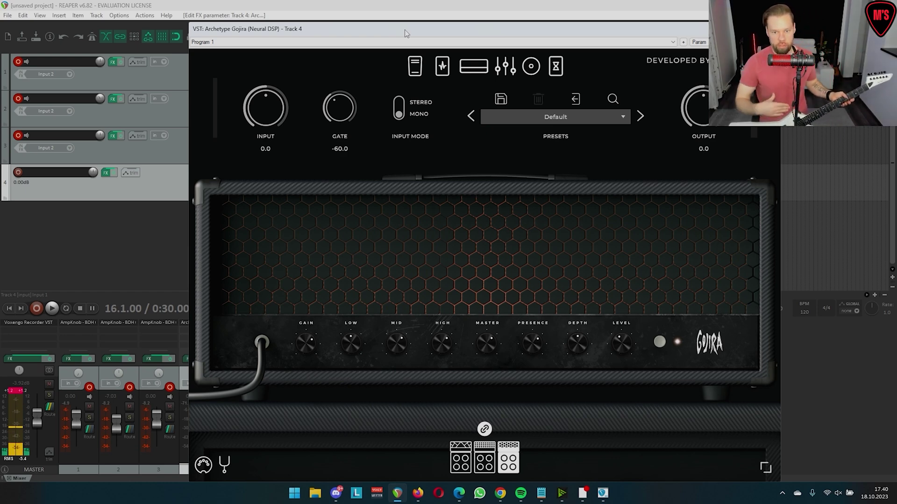
pyautogui.moveTo(552, 29); pyautogui.dragTo(474, 29)
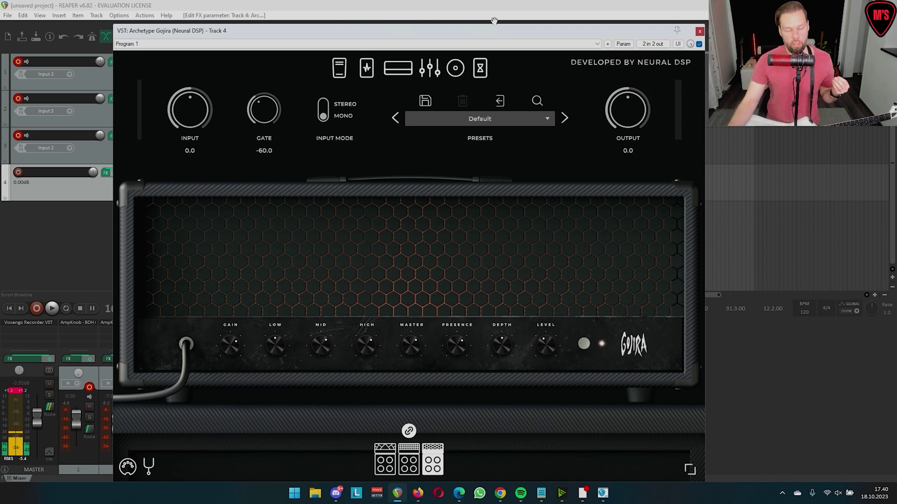
pyautogui.moveTo(477, 35); pyautogui.dragTo(502, 27)
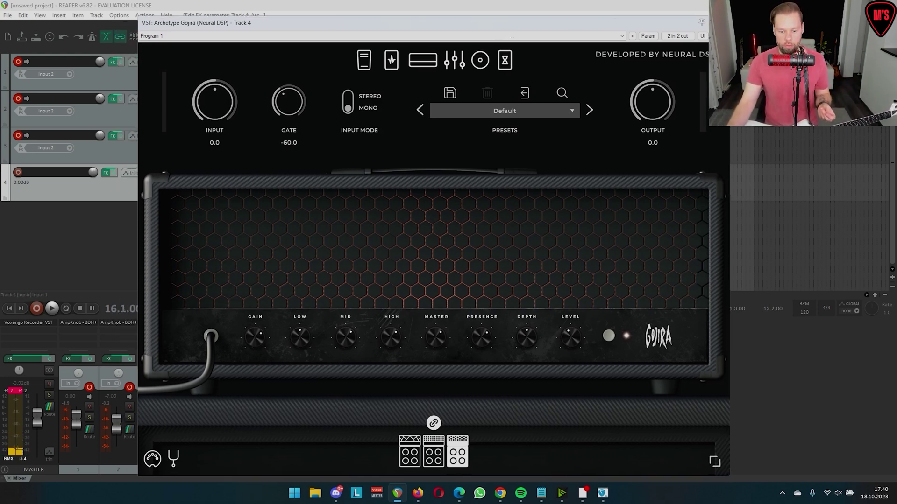
# Close the Archetype Gojira window and remove track 4 from the project
pyautogui.click(718, 22)
pyautogui.rightClick(122, 175)
pyautogui.click(104, 194)
pyautogui.rightClick(157, 193)
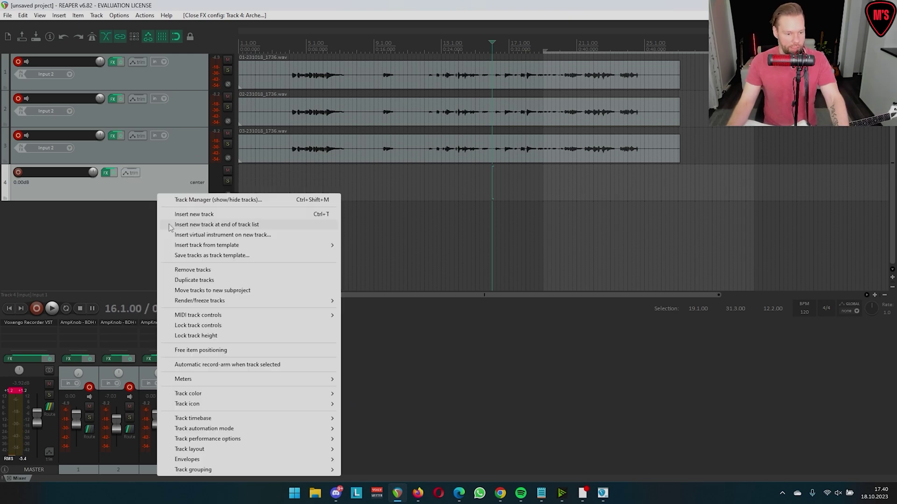
pyautogui.click(208, 270)
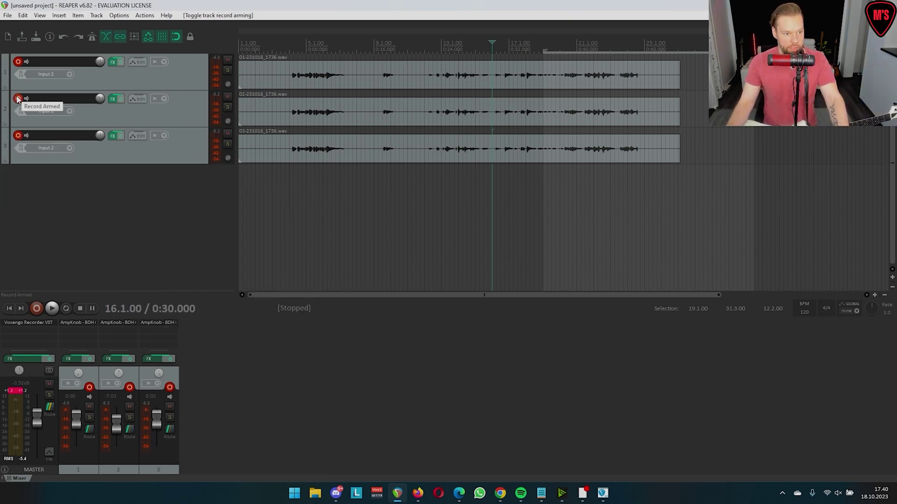
# Disarm recording on all three guitar tracks and re-arm tracks 3 and 2
pyautogui.click(18, 99)
pyautogui.click(18, 61)
pyautogui.click(18, 135)
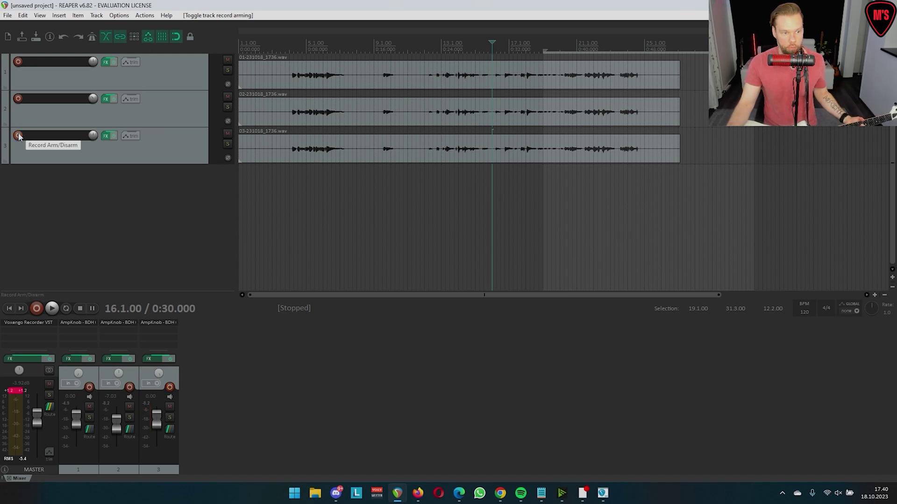
pyautogui.click(18, 135)
pyautogui.click(17, 98)
pyautogui.click(17, 62)
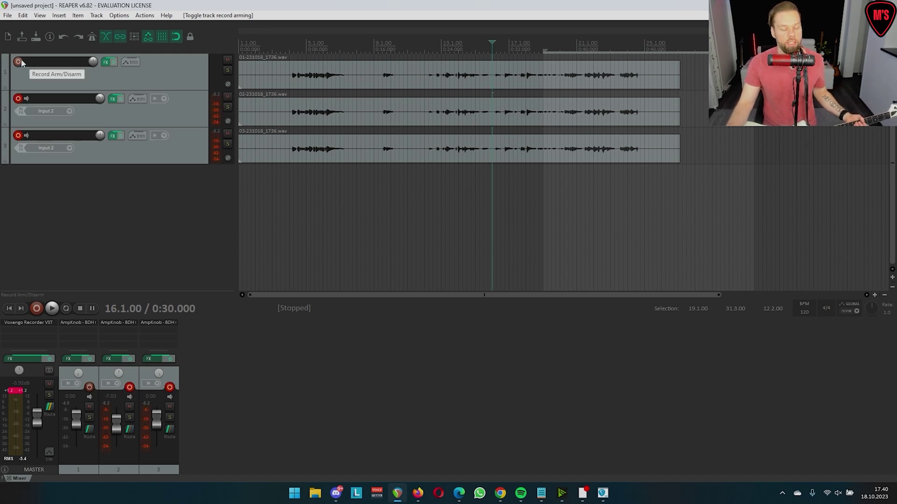